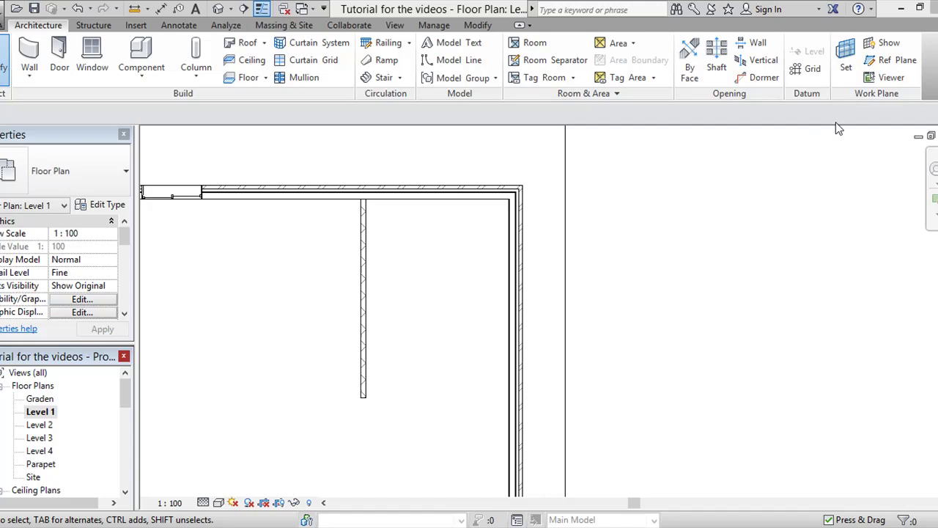
Place vertical reference planes offset 600 mm into the stairwell from the east exterior wall's inner face and from the partition wall
left_click(889, 63)
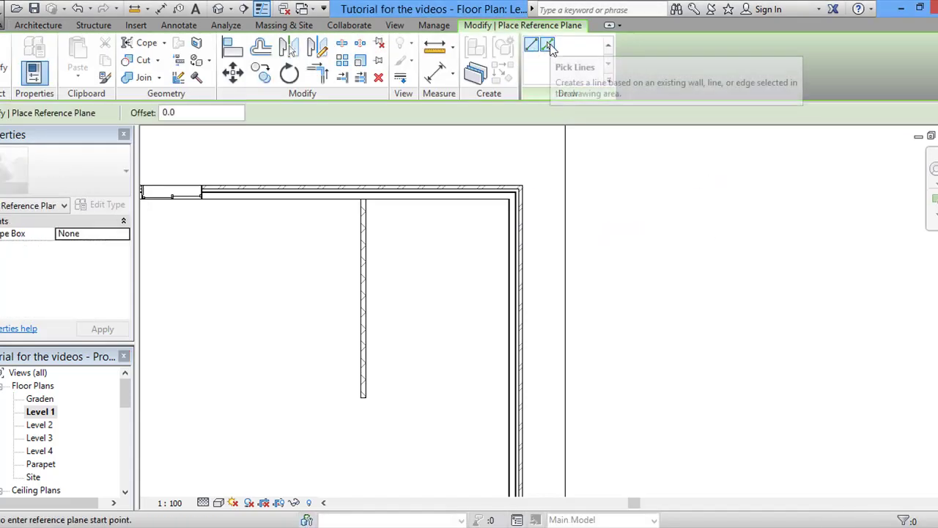
left_click(548, 46)
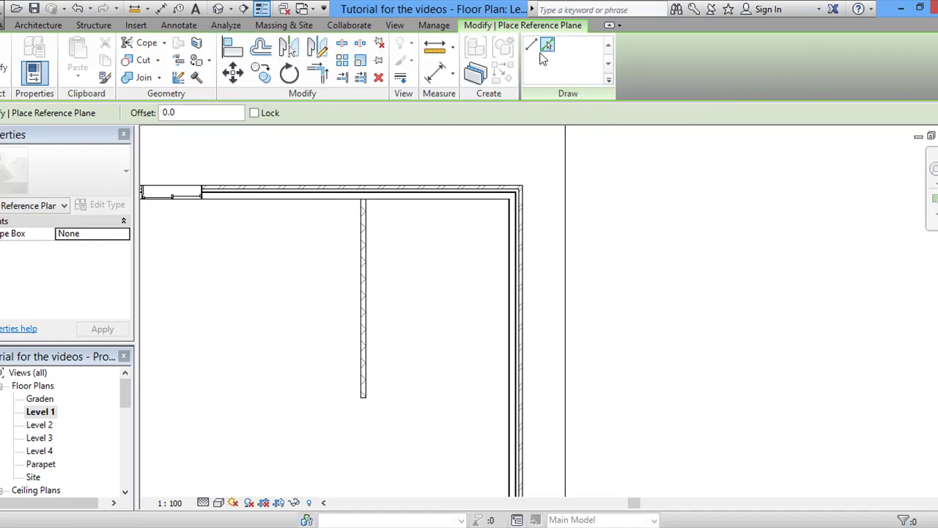
double_click(176, 112)
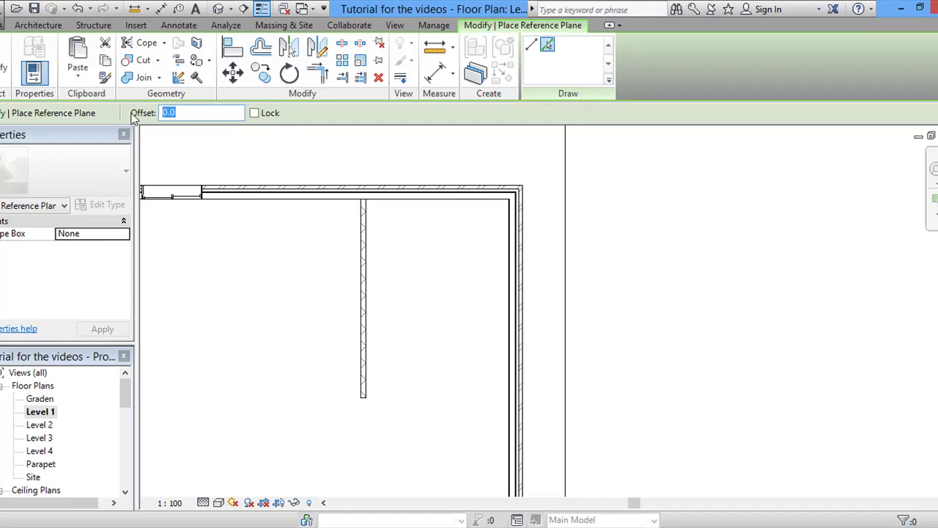
type("600")
key("Return")
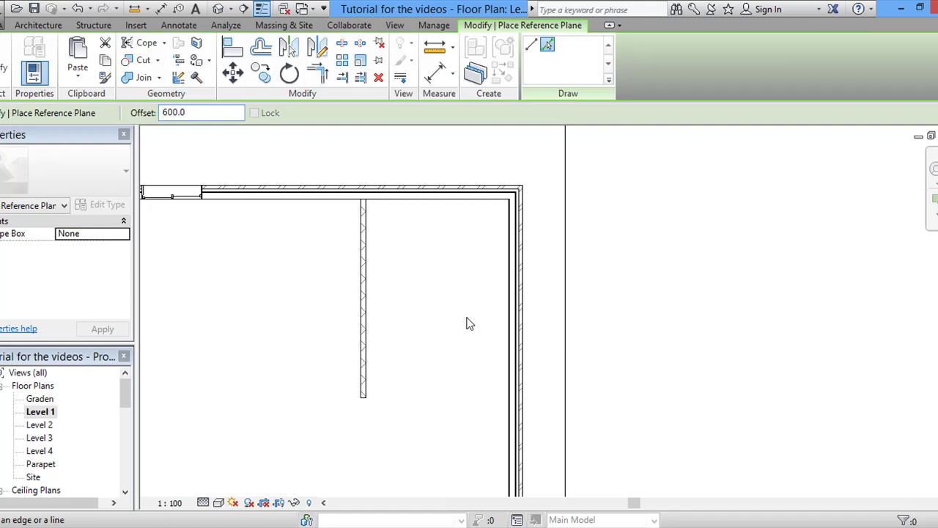
left_click(506, 325)
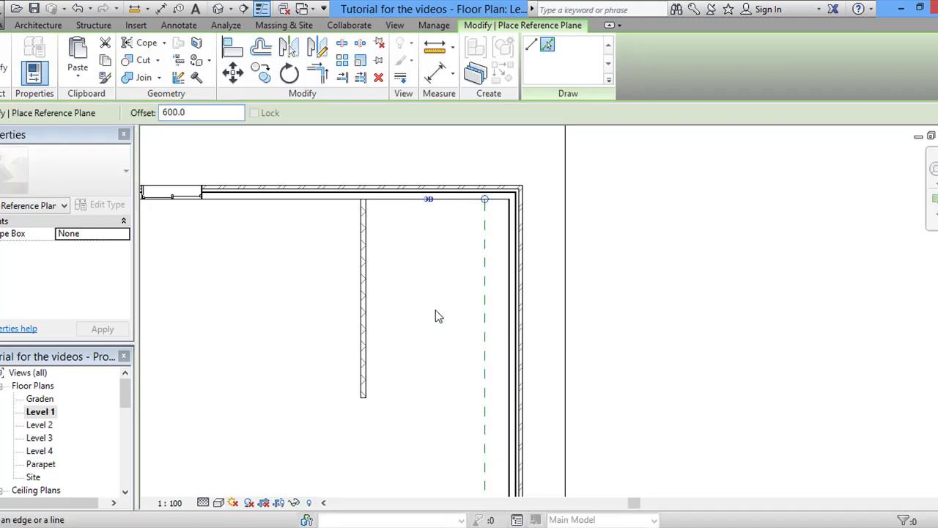
left_click(368, 323)
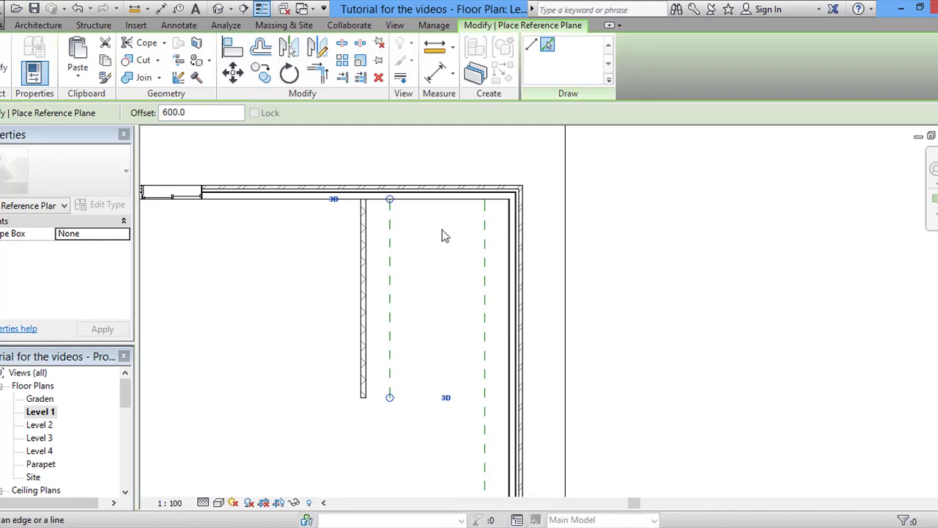
Place a horizontal reference plane offset 1200 mm into the room from the north wall's inner face
double_click(183, 112)
type("1")
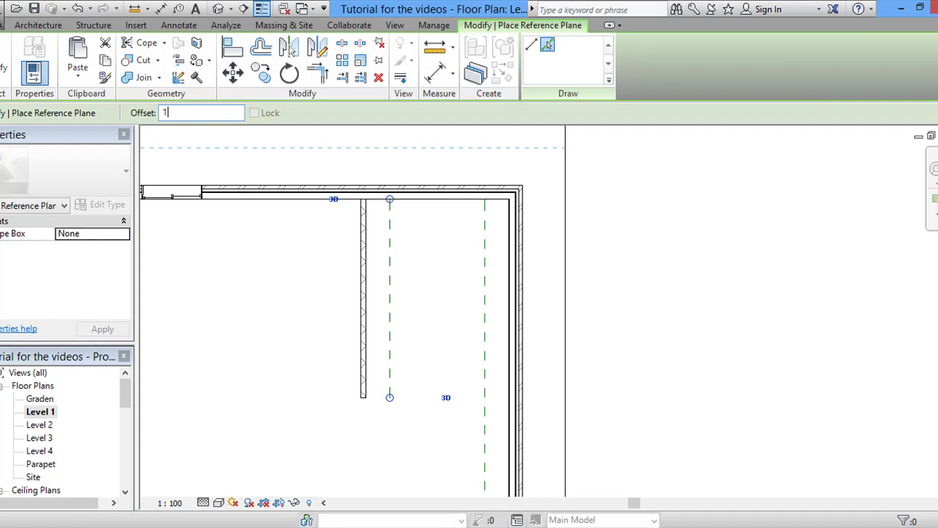
type("200")
key("Return")
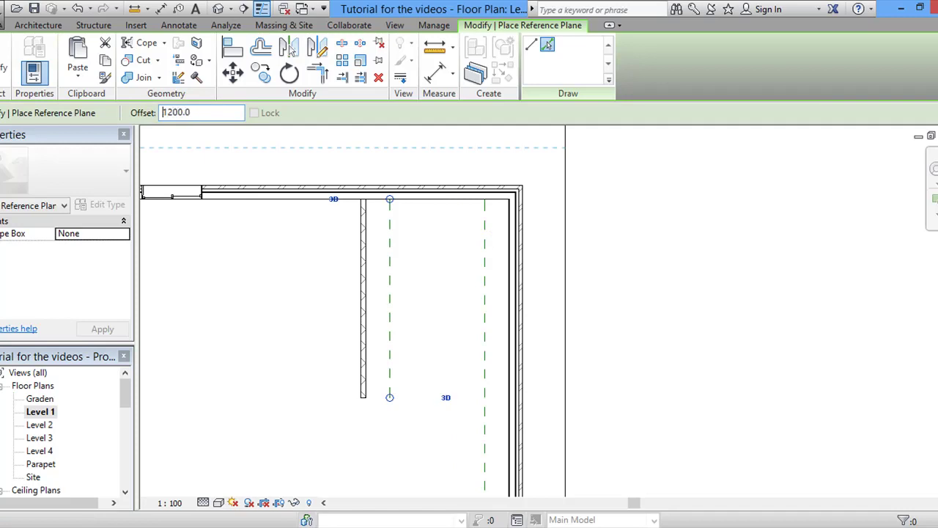
left_click(436, 204)
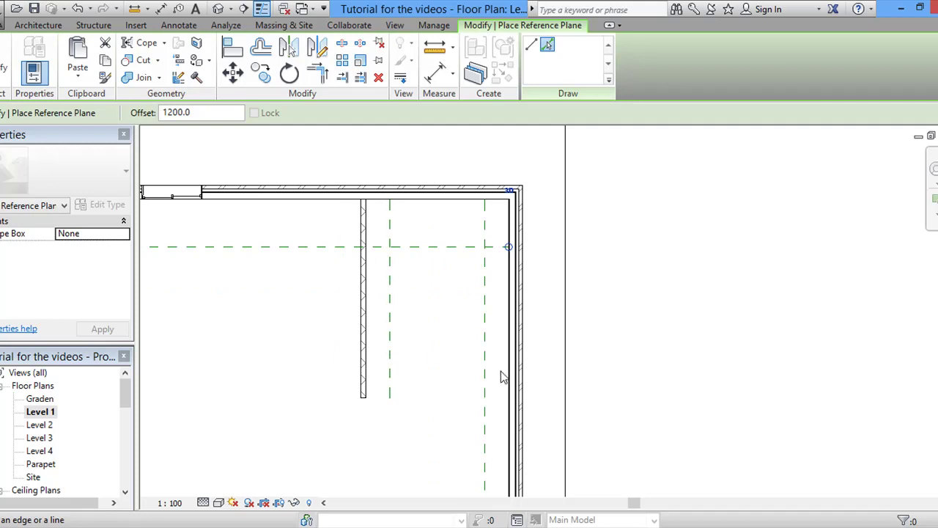
Place another horizontal reference plane offset 4000 mm from the north wall's inner face and finish placing planes
left_click(194, 113)
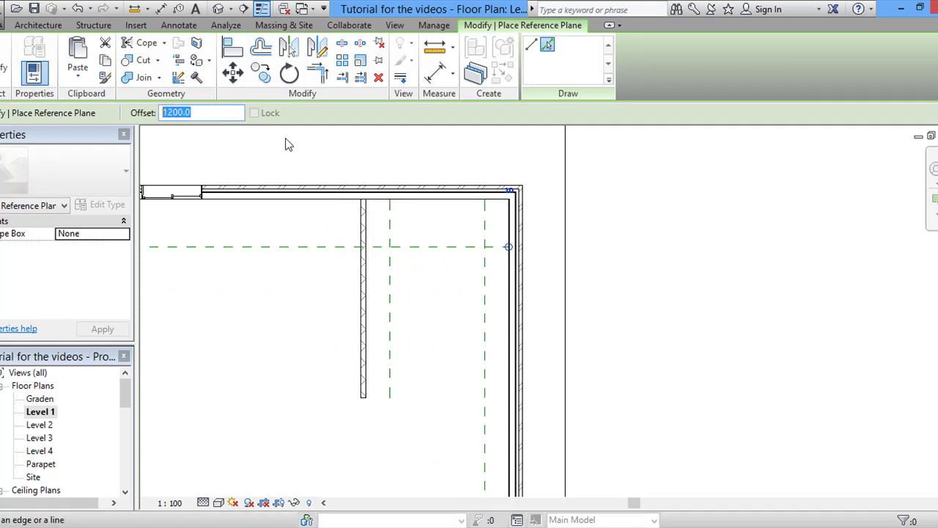
type("4000.0")
left_click(437, 201)
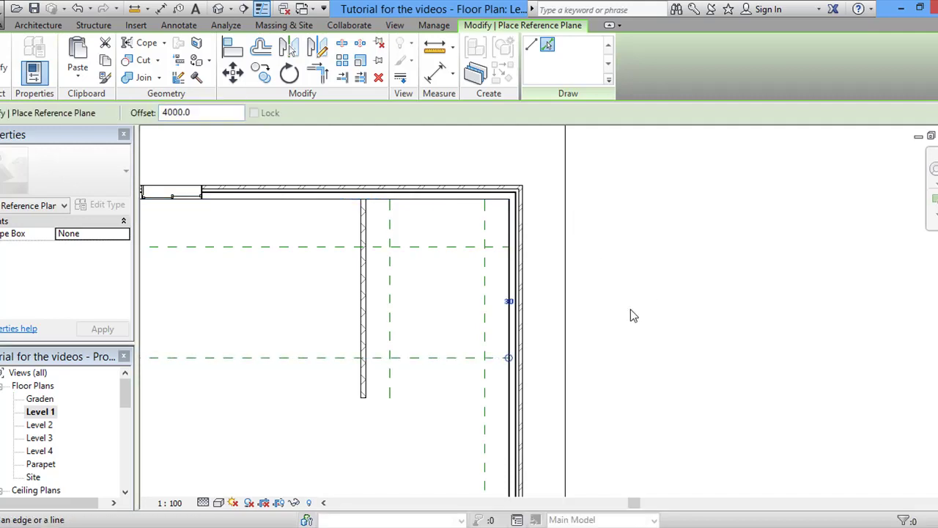
key("Escape")
key("Escape")
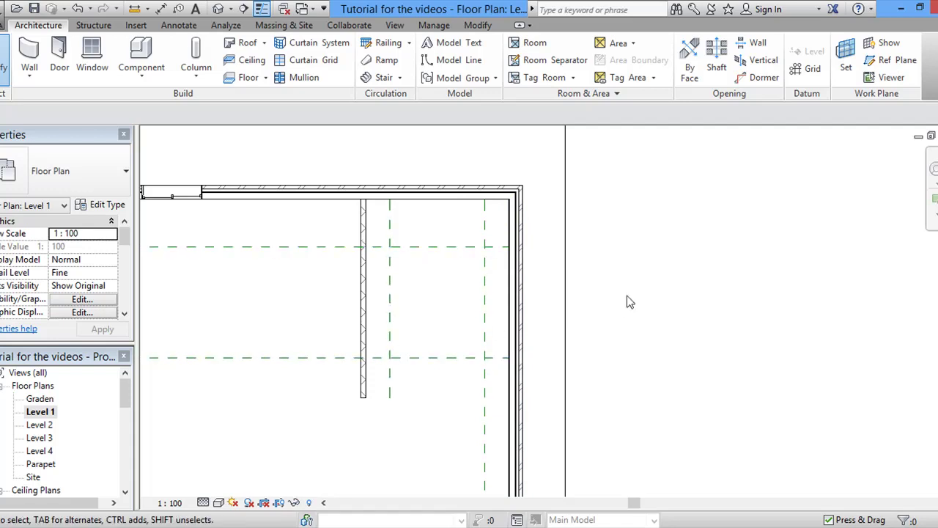
Start a Stair by Component and review the type properties of the Cast-In-Place Monolithic Stair
left_click(401, 77)
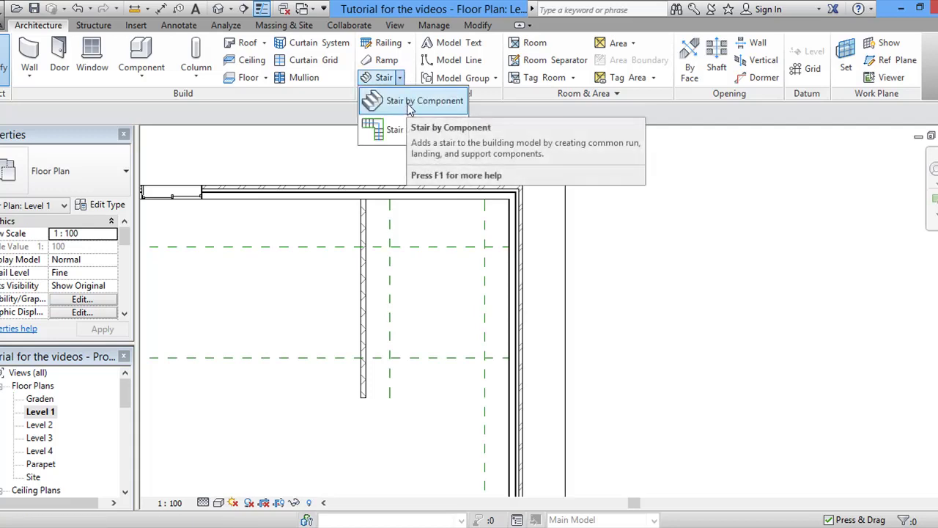
left_click(410, 103)
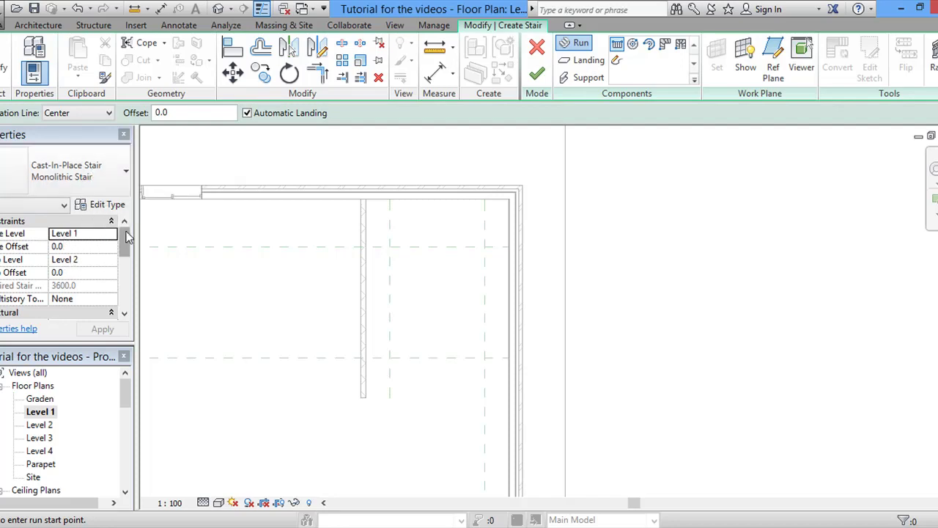
scroll(126, 246, "down", 1)
left_click_drag(126, 246, 123, 205)
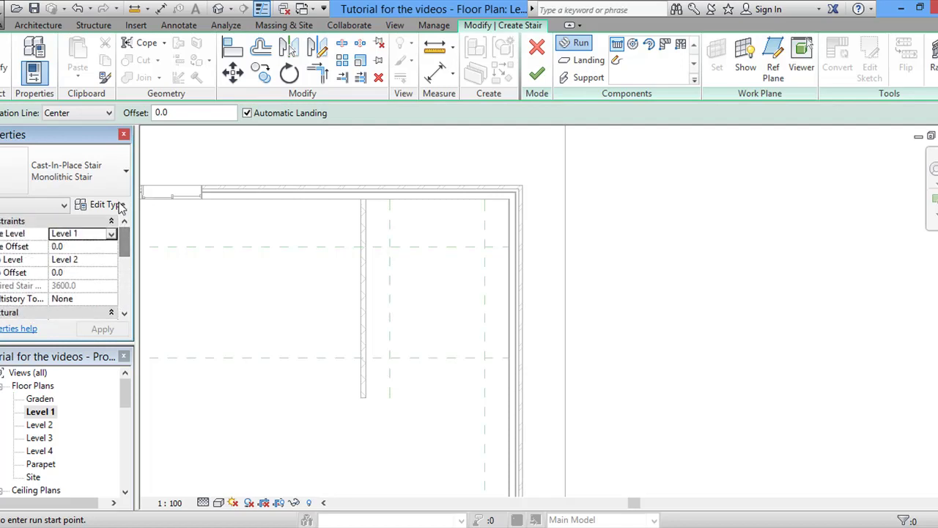
left_click(103, 205)
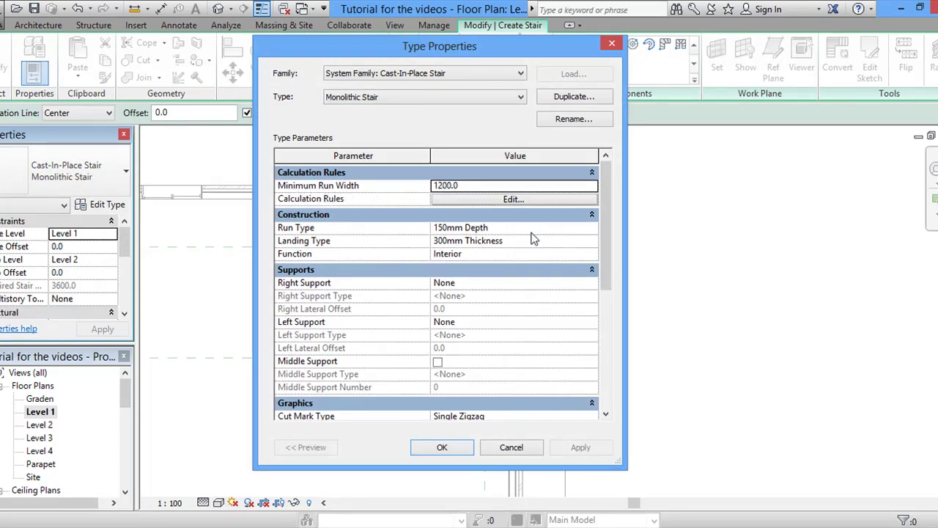
left_click(442, 447)
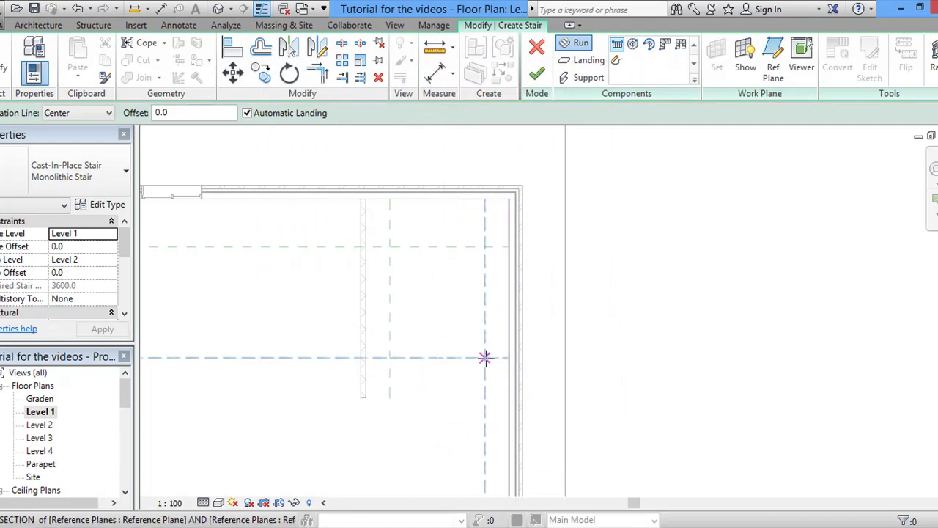
Draw a U-shaped stair with an 11-riser run north along the east reference plane and a 12-riser return run along the partition-side plane
left_click(485, 358)
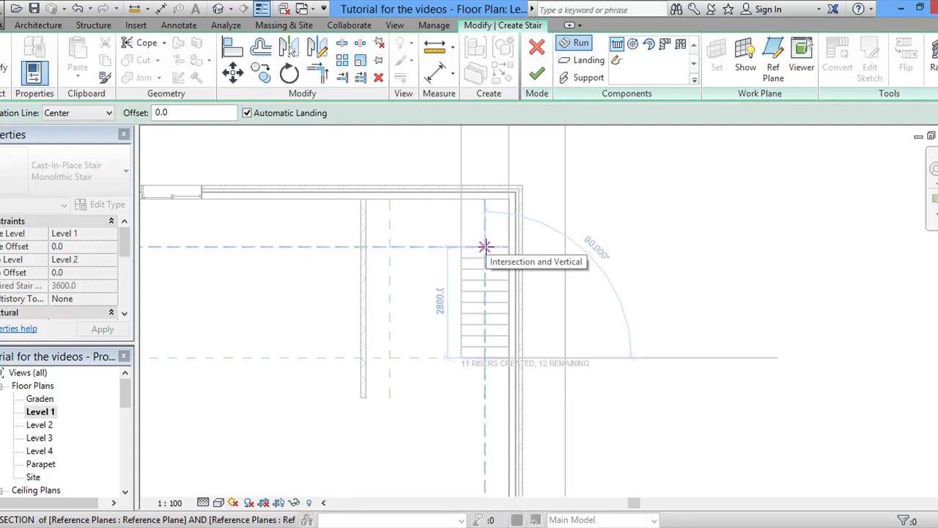
left_click(484, 246)
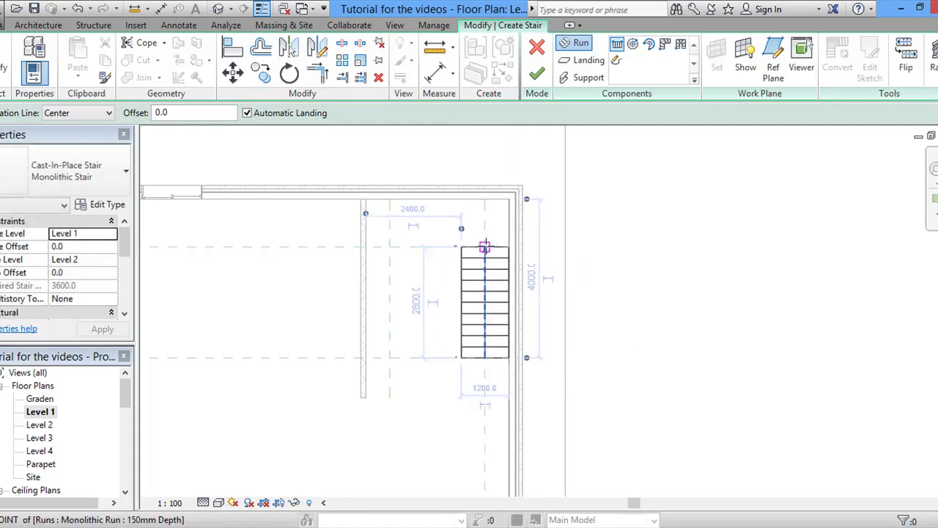
left_click(389, 246)
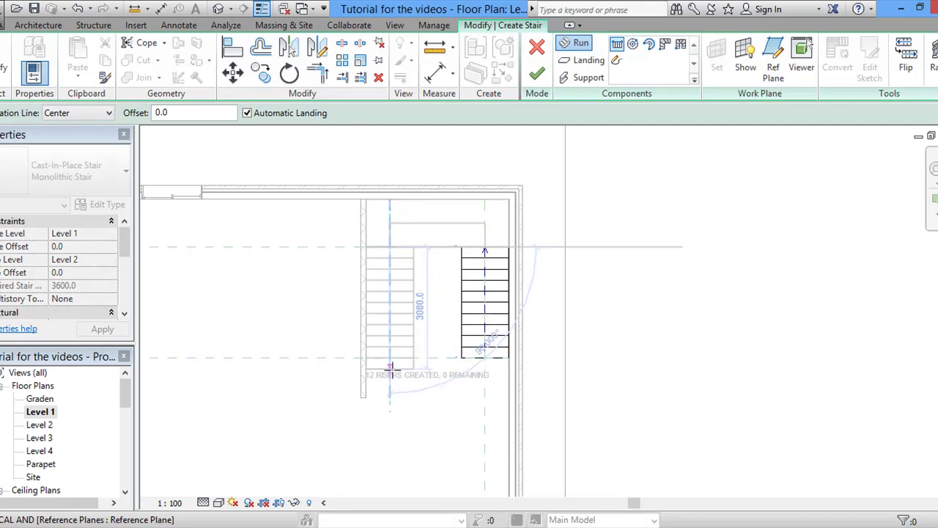
left_click(392, 368)
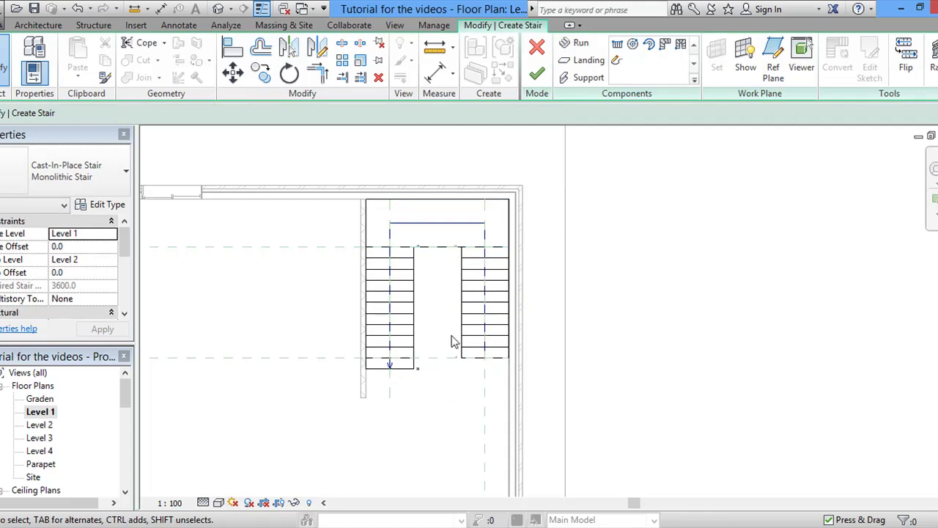
Widen both stair runs toward the open well to about 1469 mm each
scroll(463, 377, "up", 3)
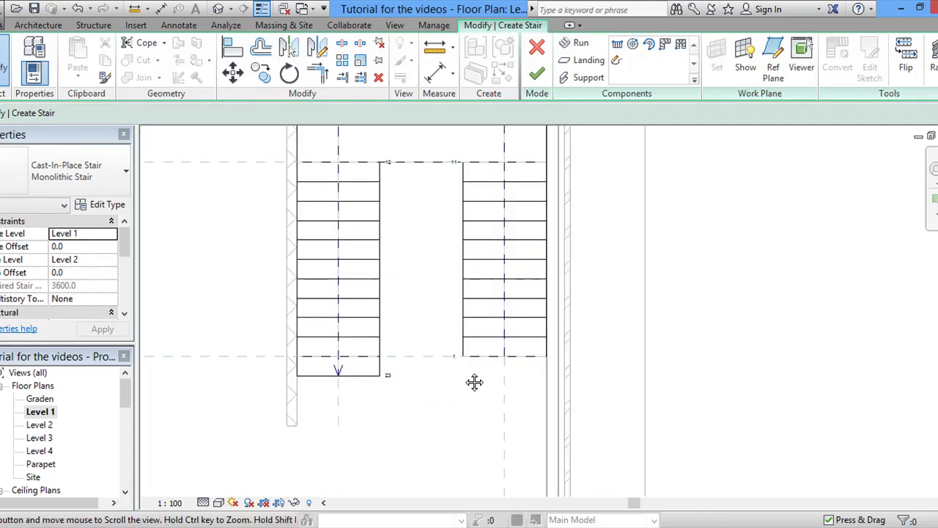
middle_click_drag(474, 382, 463, 417)
scroll(459, 417, "up", 3)
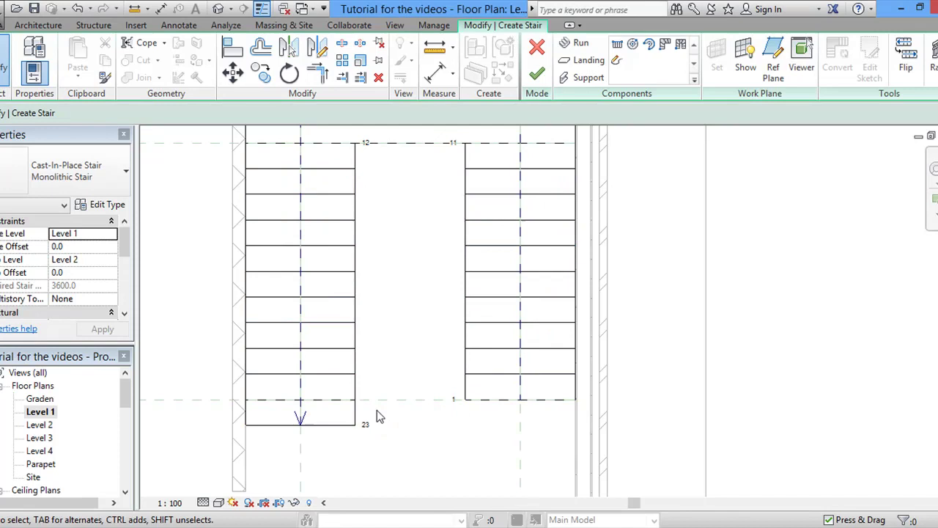
middle_click_drag(412, 329, 441, 395)
scroll(479, 382, "down", 2)
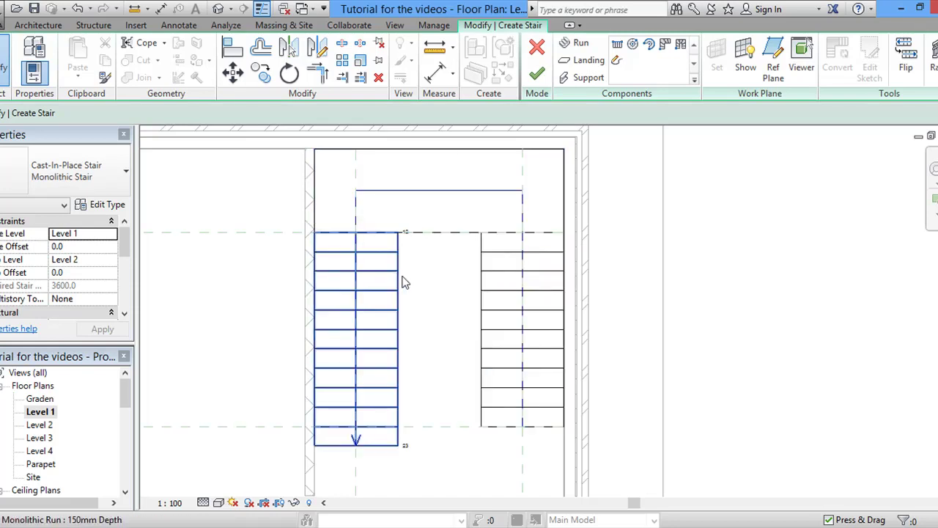
left_click(483, 291)
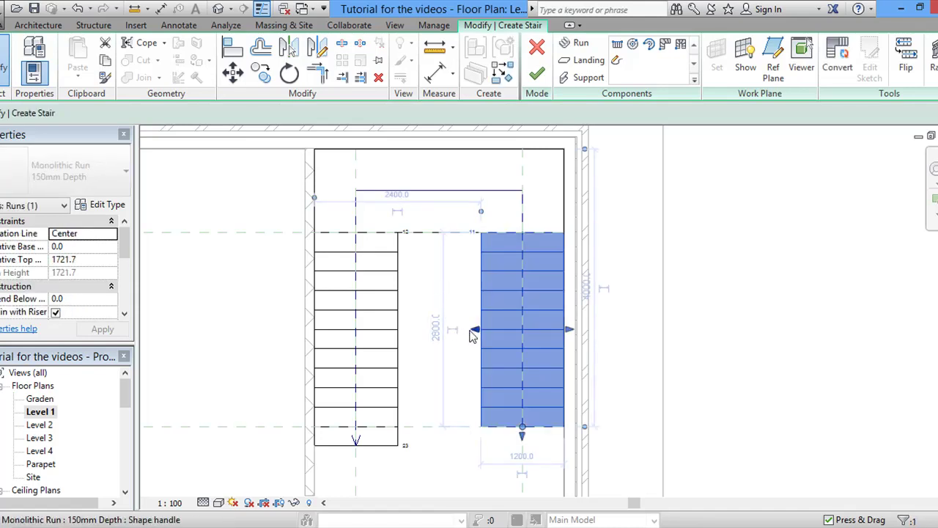
left_click_drag(475, 331, 420, 340)
left_click(403, 343)
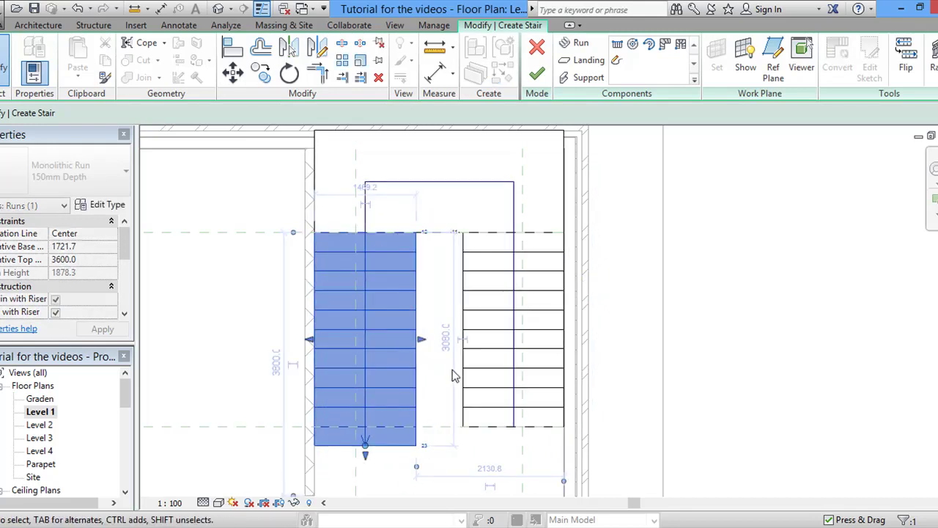
middle_click_drag(448, 304, 444, 356)
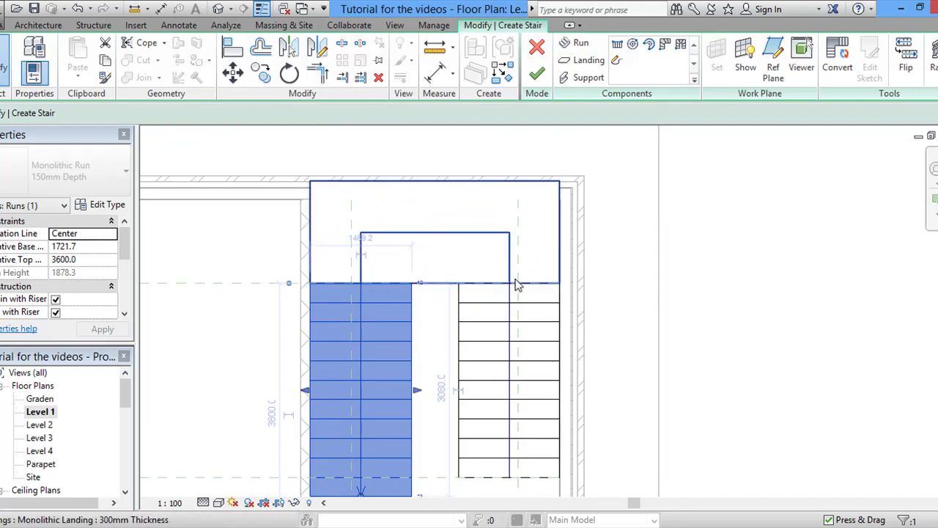
scroll(453, 336, "down", 1)
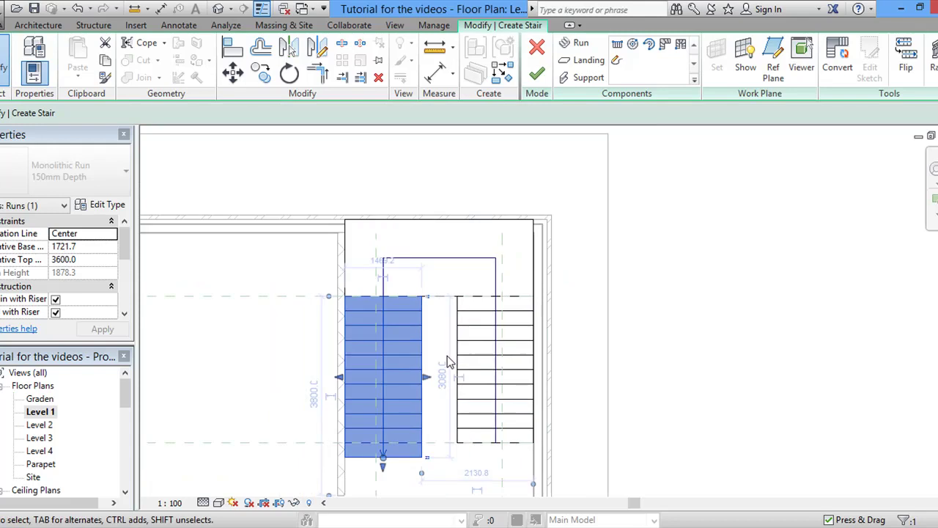
middle_click_drag(450, 362, 461, 310)
scroll(448, 320, "down", 1)
scroll(448, 325, "up", 1)
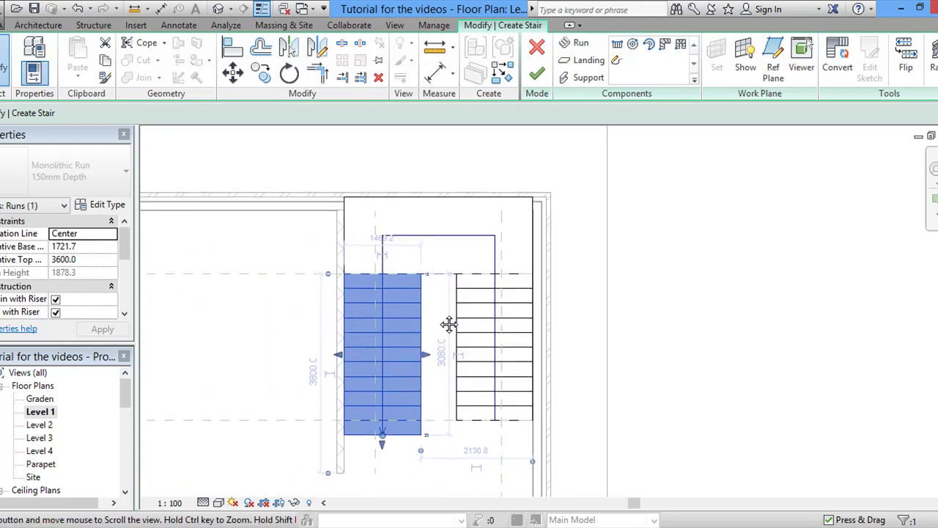
Try to pull the landing's outer edge back toward the inner wall face, and undo the run and landing changes
left_click(442, 209)
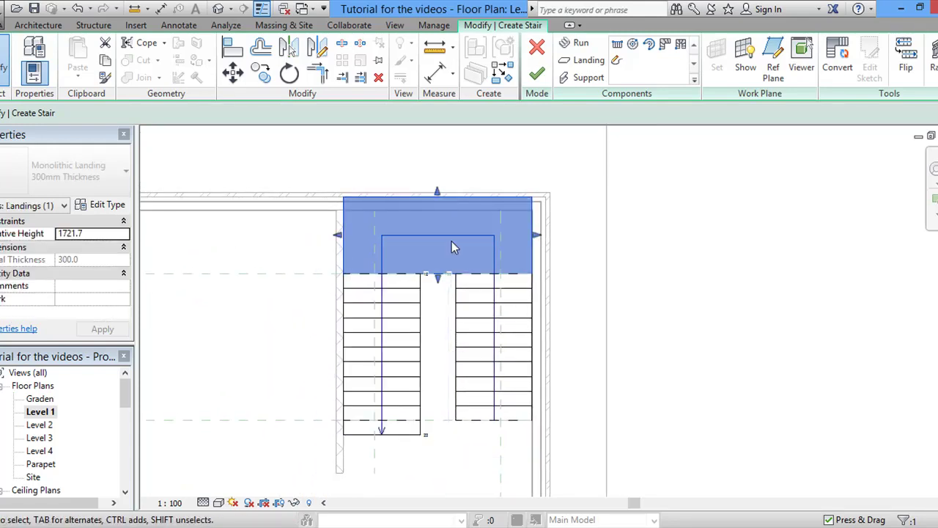
left_click_drag(437, 190, 436, 216)
mouse_move(442, 251)
middle_mouse_down()
mouse_move(445, 288)
mouse_move(448, 264)
middle_mouse_up()
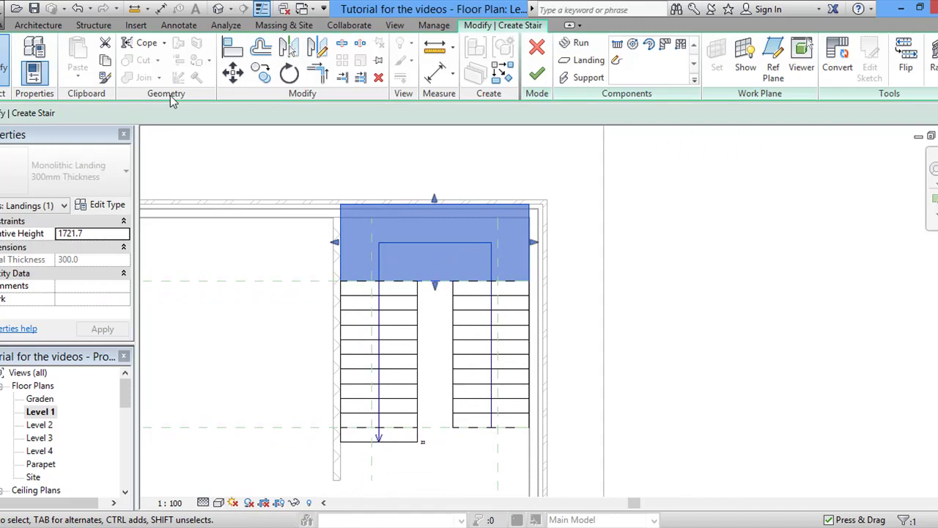
left_click(78, 11)
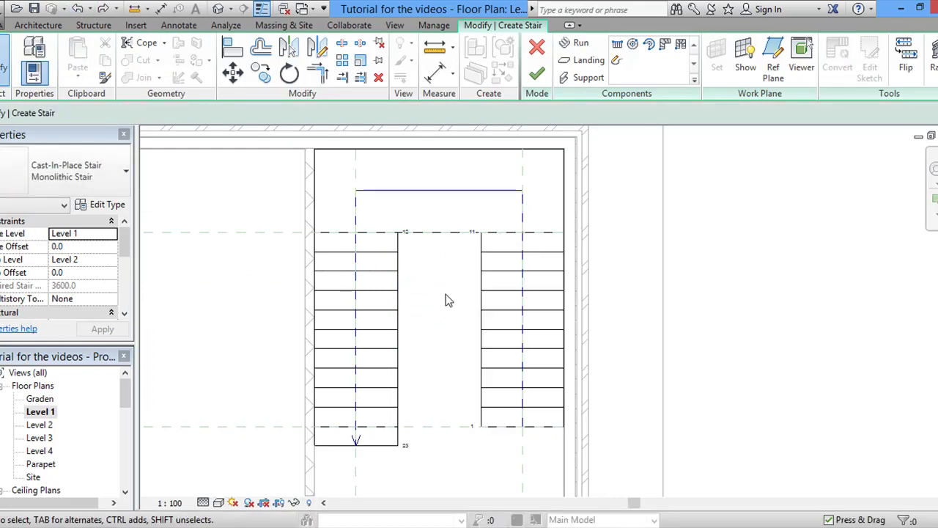
Assign 900mm Pipe railings positioned on the treads and finish the stair
middle_click_drag(453, 307, 449, 328)
left_click(932, 59)
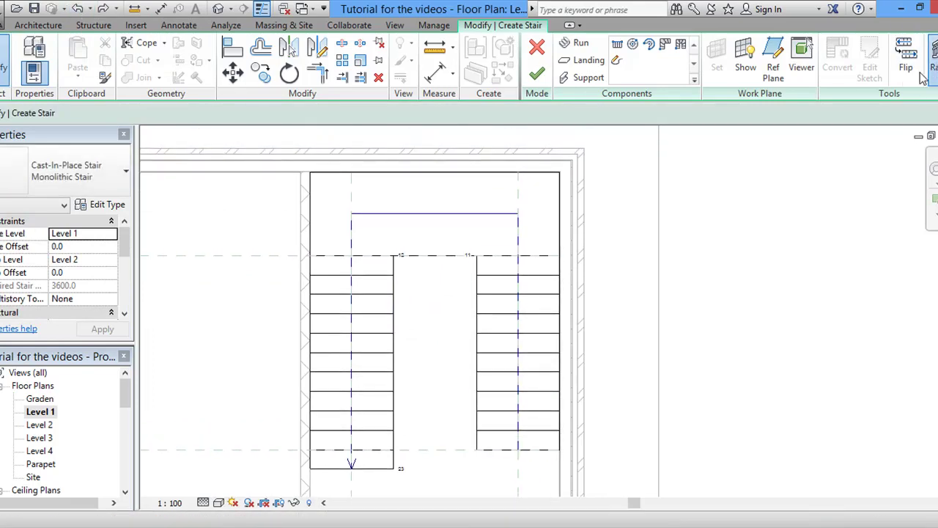
left_click(442, 234)
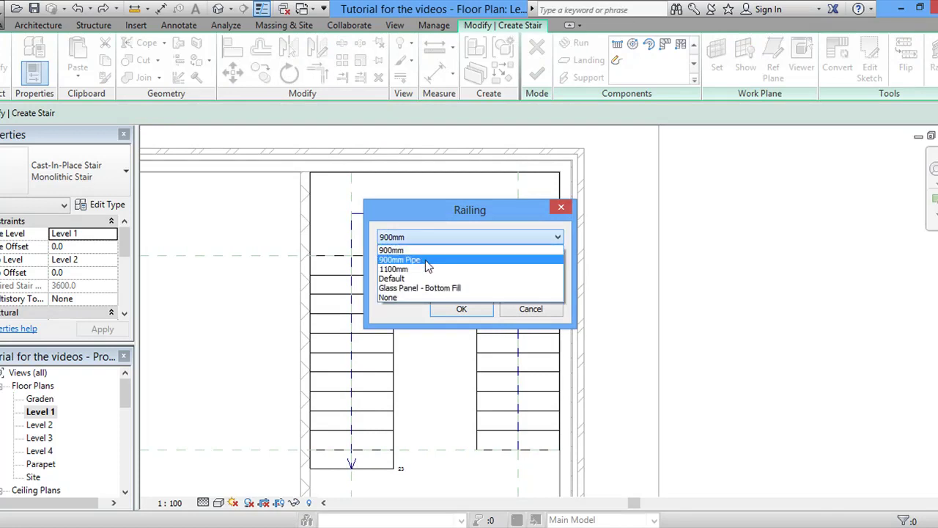
left_click(546, 259)
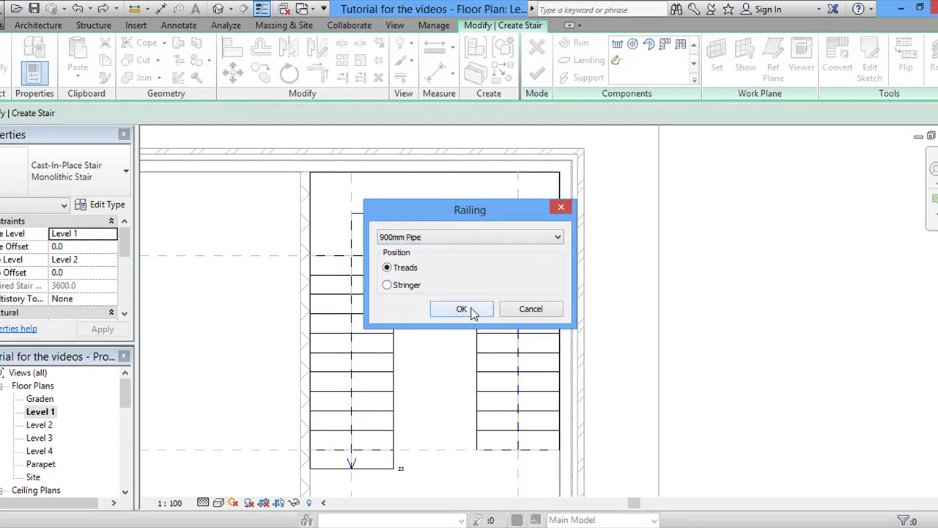
left_click(464, 309)
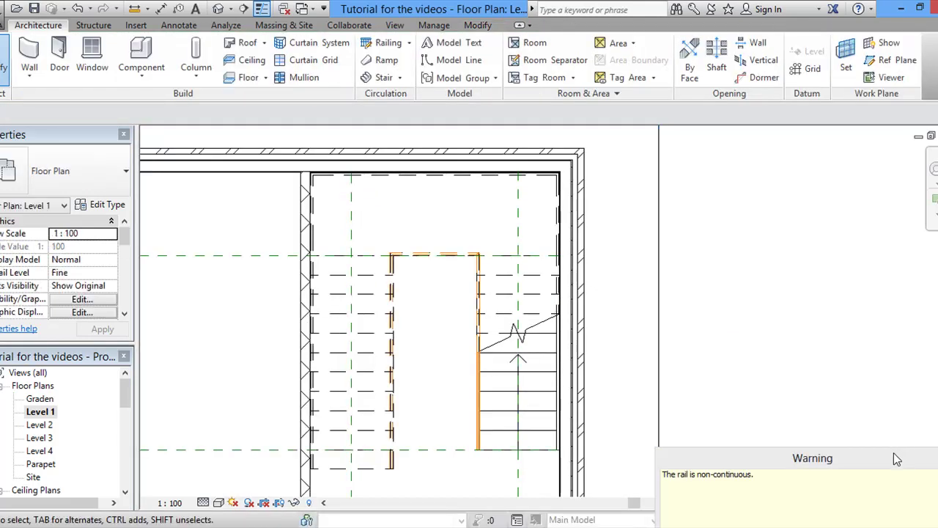
left_click(711, 369)
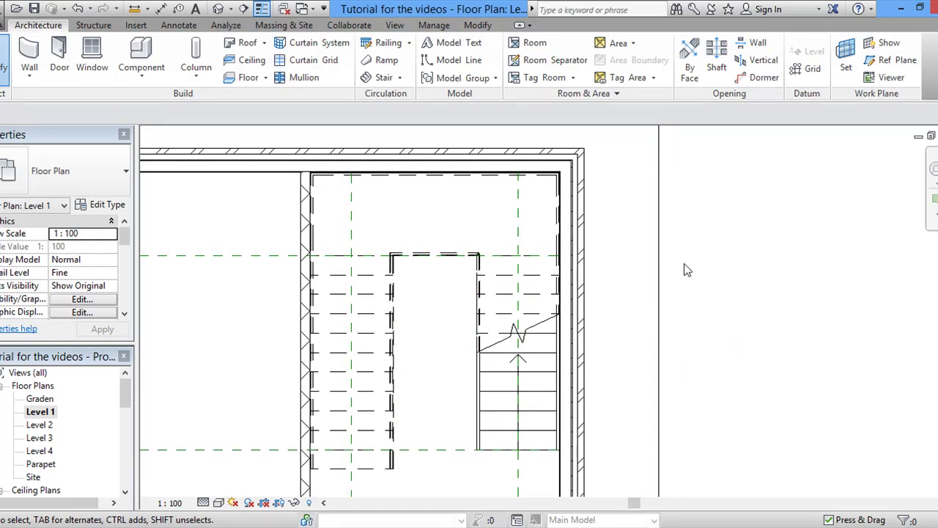
Examine the new stair and its railings in plan, in the East elevation and in the {3D} view
scroll(686, 270, "down", 2)
middle_click_drag(628, 291, 581, 278)
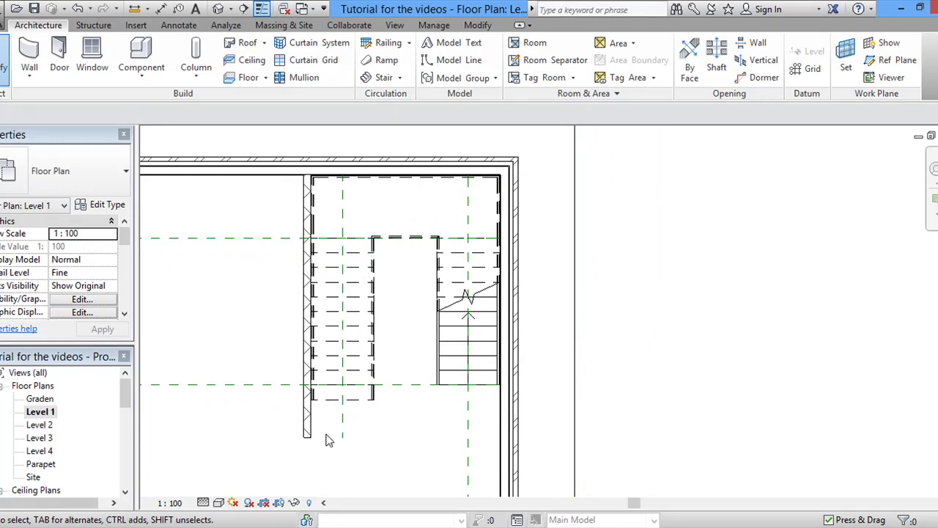
left_click_drag(123, 396, 124, 463)
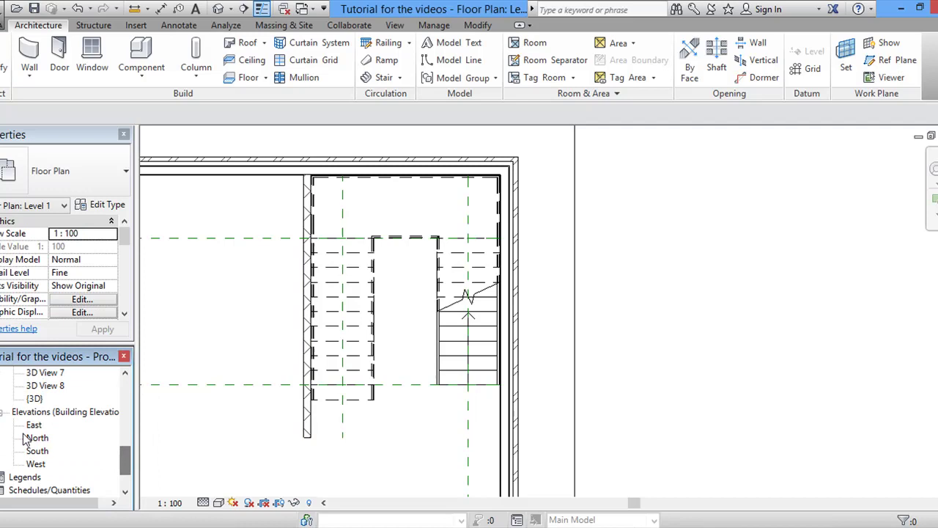
double_click(34, 425)
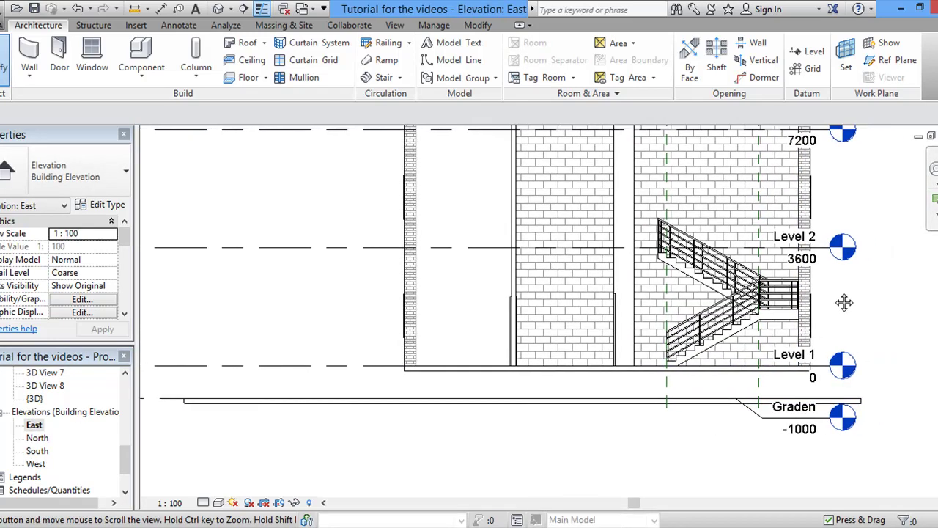
middle_click_drag(880, 295, 840, 297)
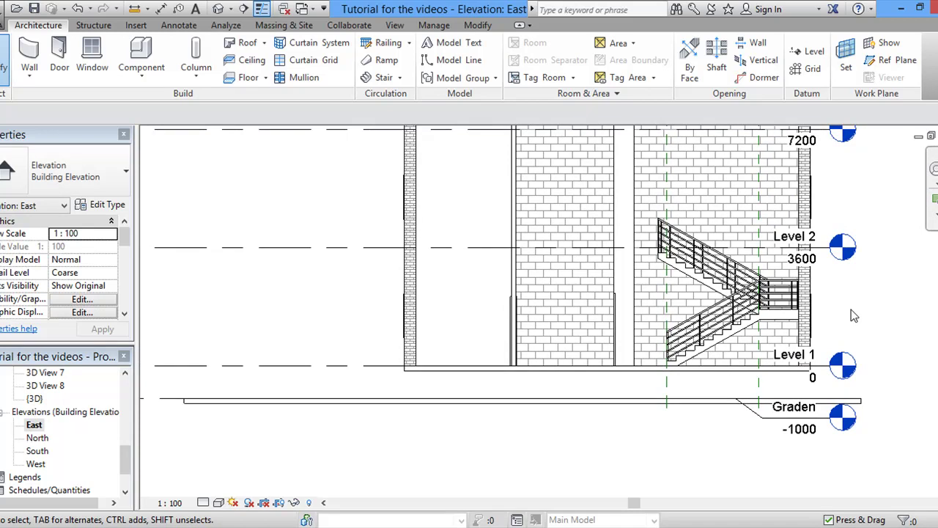
left_click(114, 438)
scroll(10, 456, "up", 1)
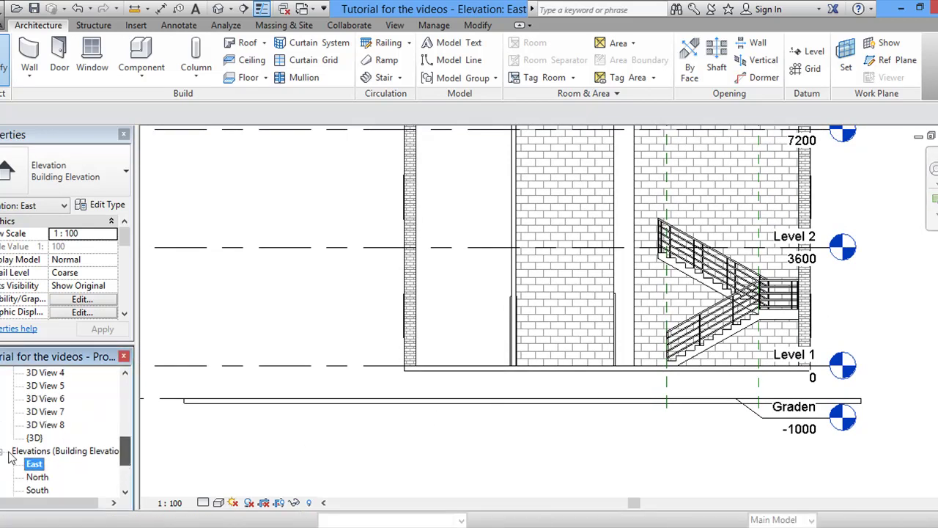
double_click(34, 437)
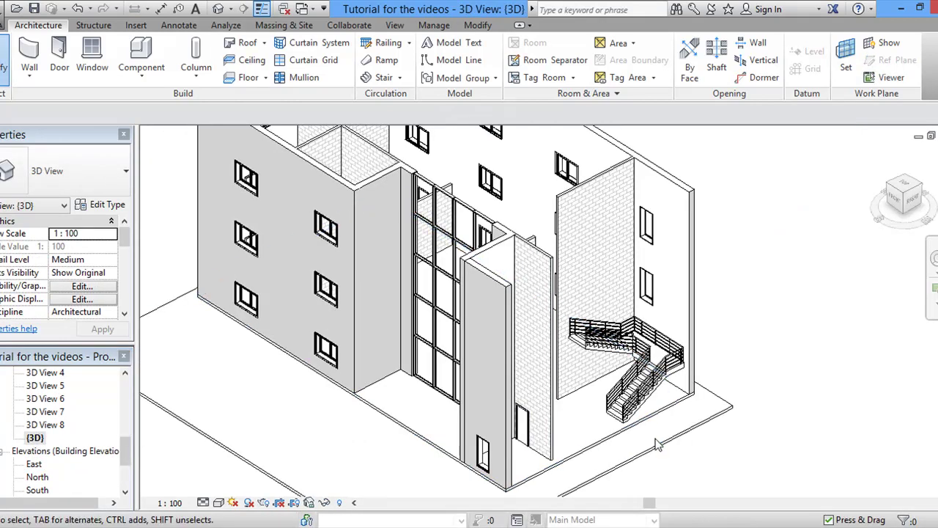
scroll(658, 445, "down", 2)
scroll(681, 413, "up", 6)
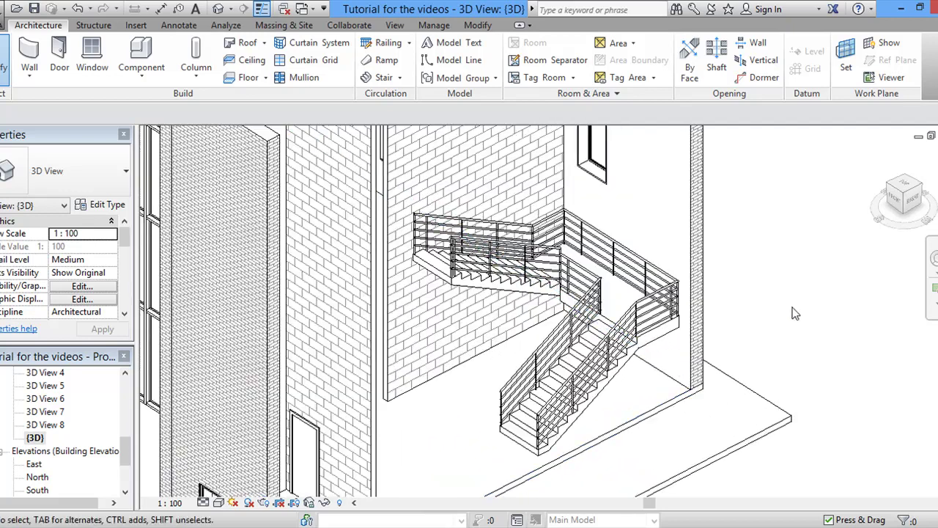
middle_click_drag(795, 314, 759, 324)
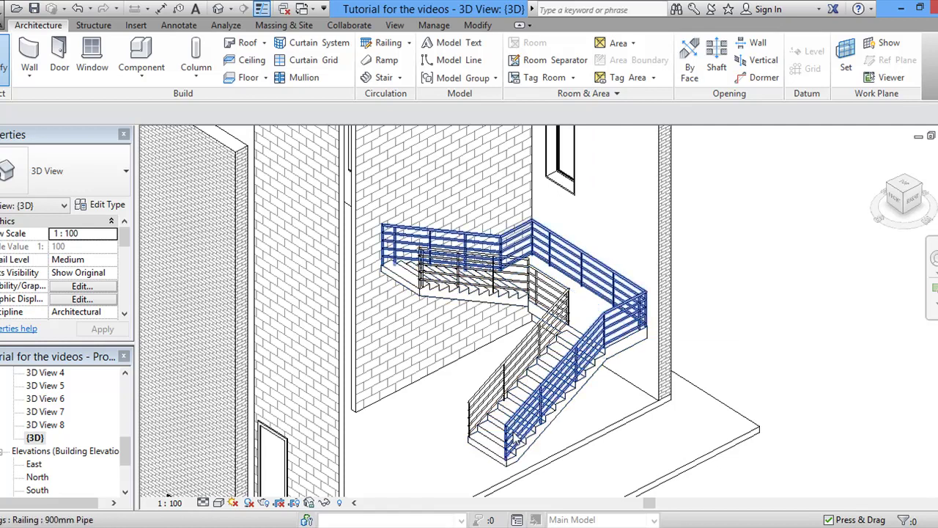
Try the 900mm type on the stair's outer railing, and set that railing to the 1100mm type
left_click(619, 311)
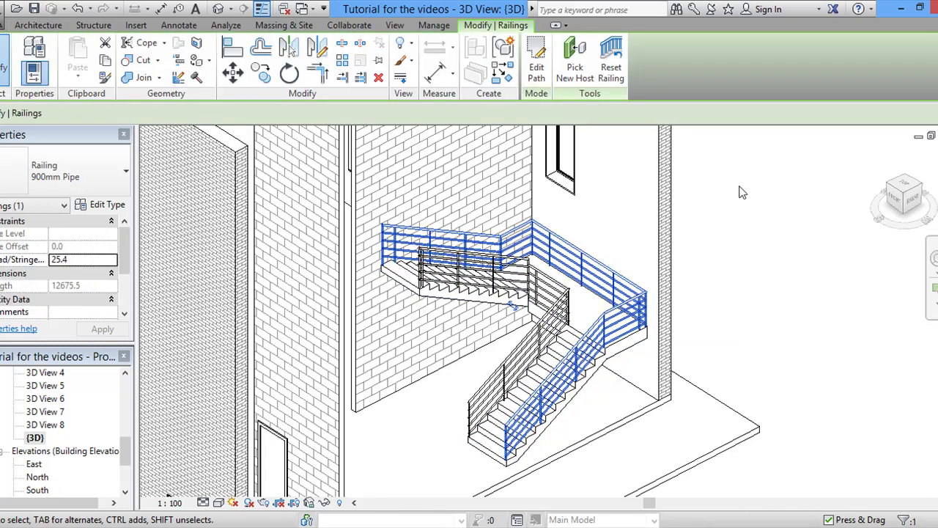
left_click(124, 173)
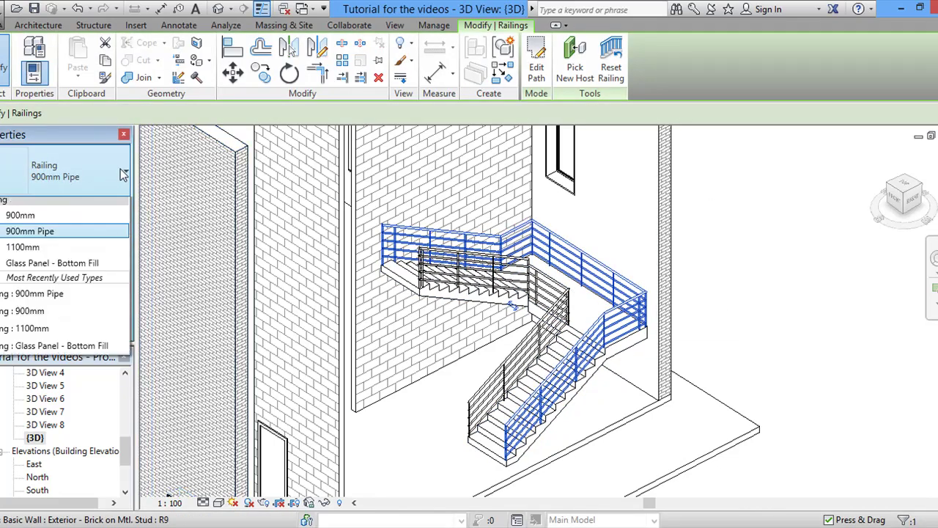
left_click(41, 222)
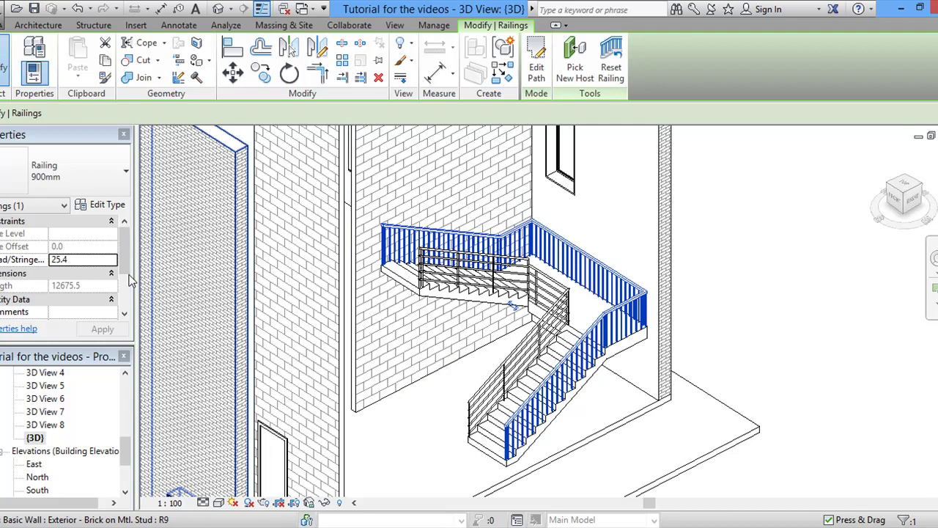
left_click(70, 189)
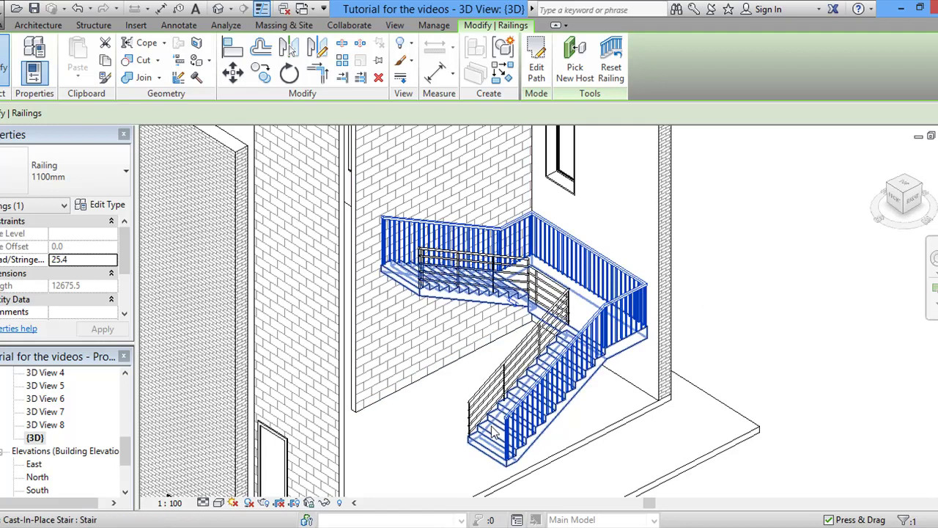
Set the stair's multistory top level to Level 4 and view the repeated flights
left_click(487, 454)
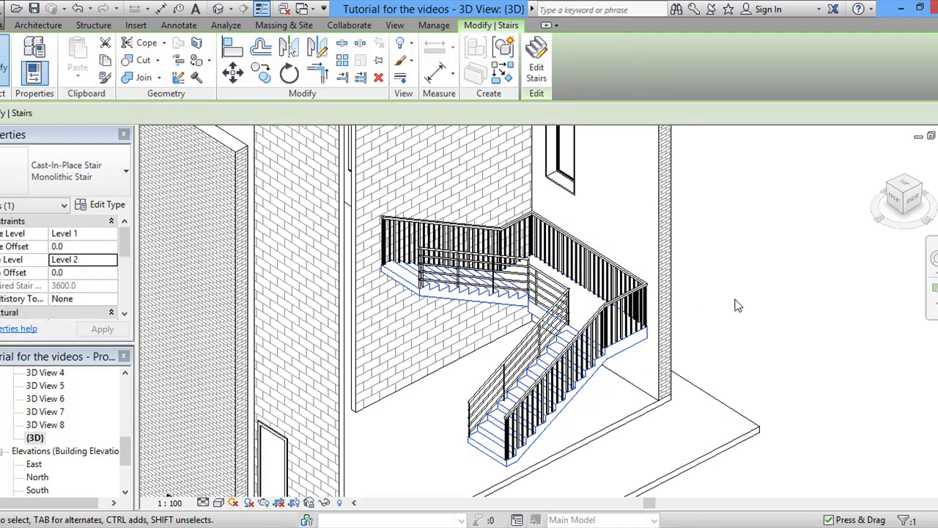
scroll(738, 304, "down", 2)
middle_click_drag(739, 304, 711, 368)
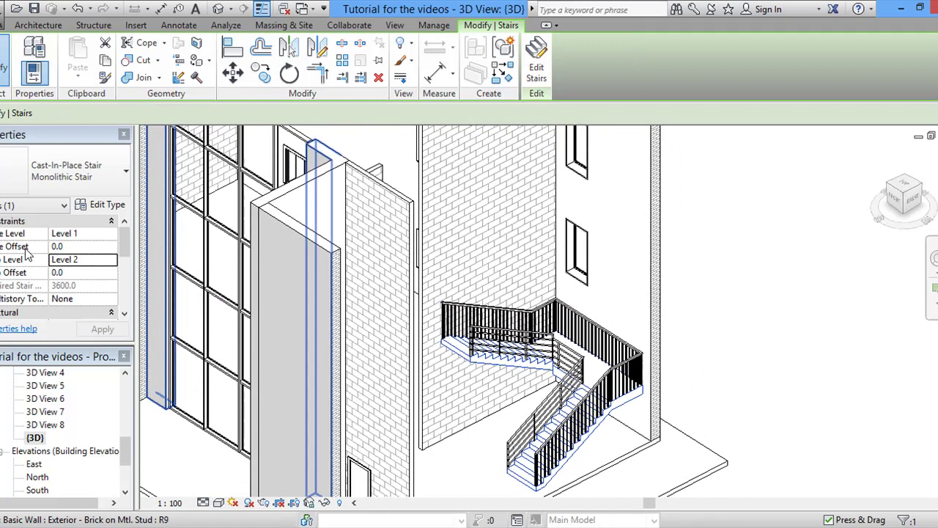
scroll(126, 242, "down", 1)
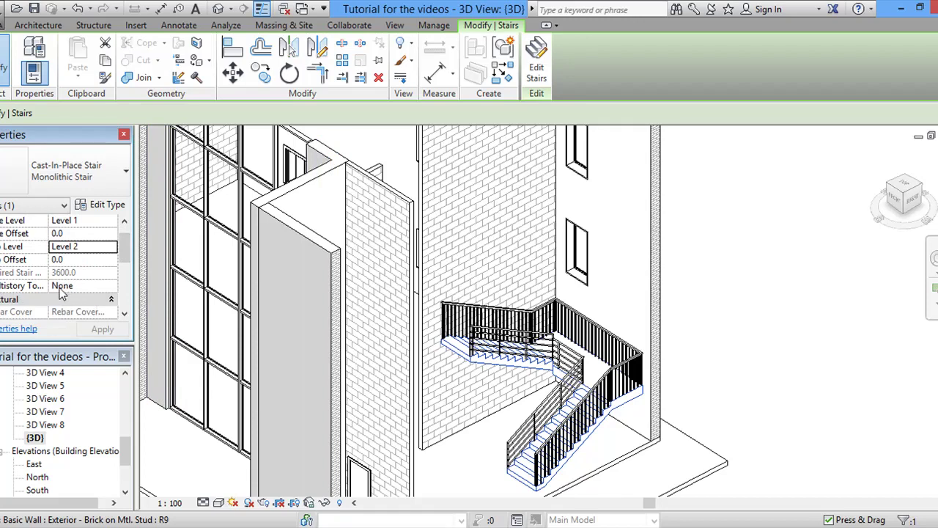
left_click(110, 288)
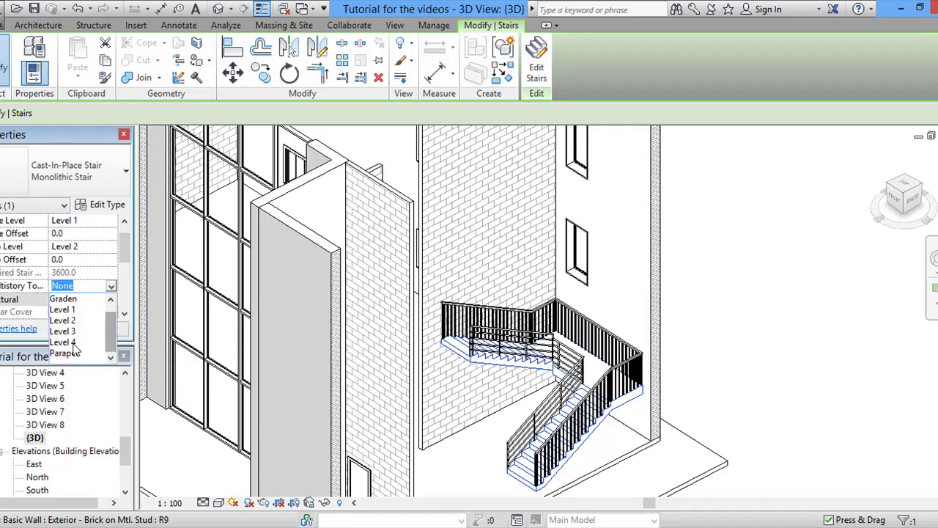
left_click(65, 342)
left_click(730, 321)
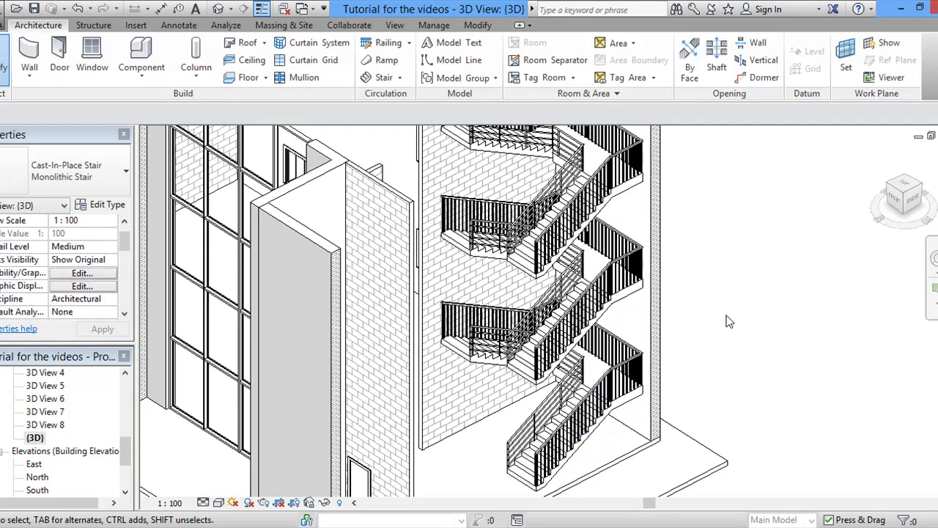
scroll(711, 239, "down", 3)
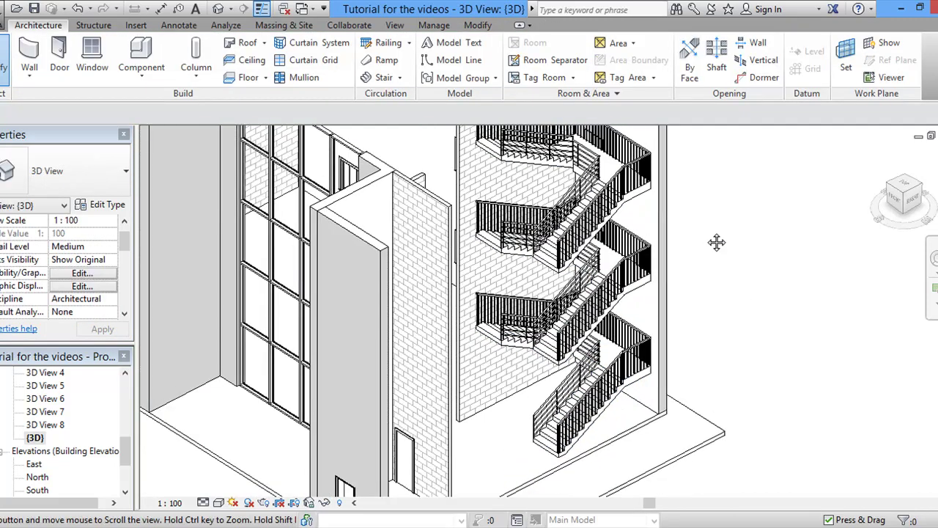
scroll(725, 322, "down", 2)
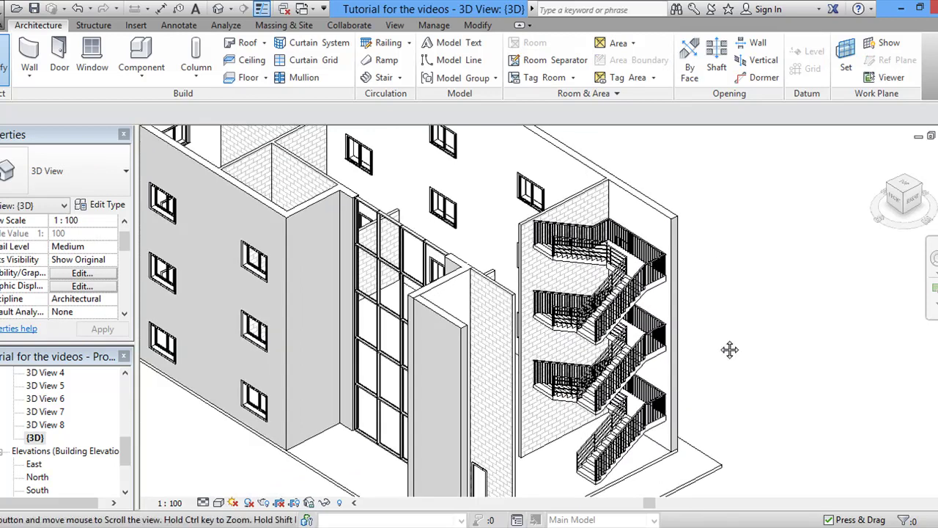
middle_click_drag(728, 350, 682, 290)
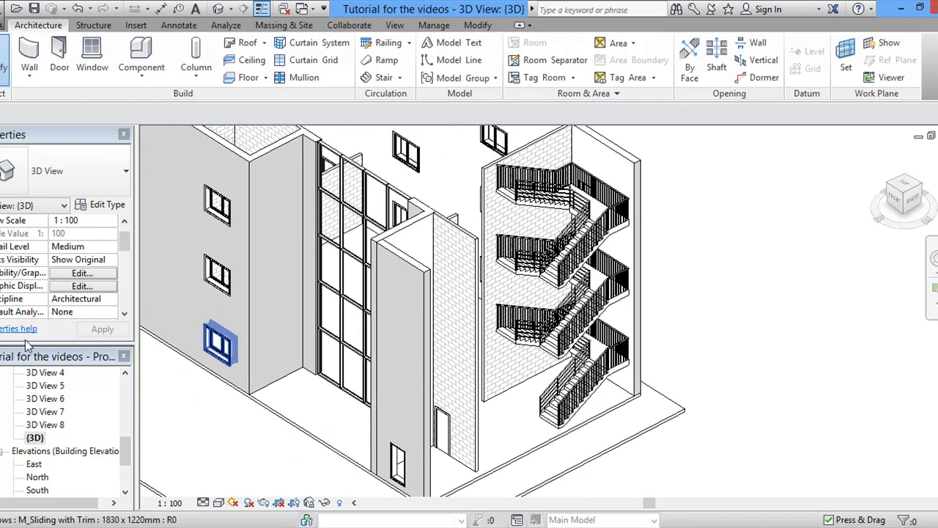
Delete the vertical and horizontal reference planes around the stair in the Level 3 floor plan
scroll(125, 398, "up", 5)
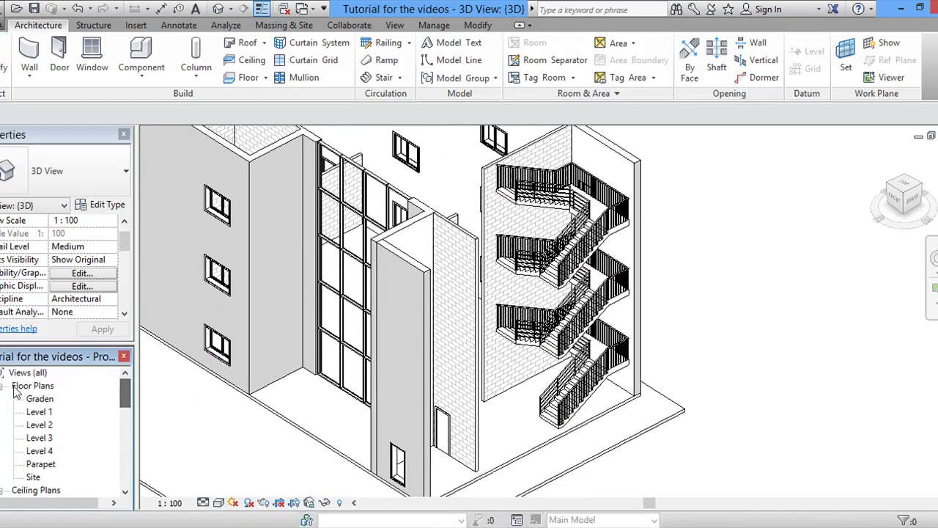
double_click(49, 425)
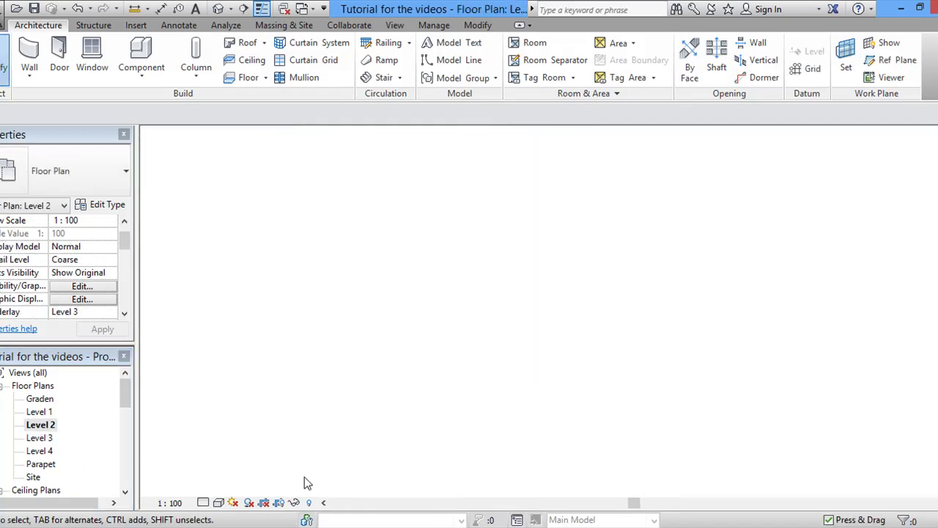
double_click(40, 438)
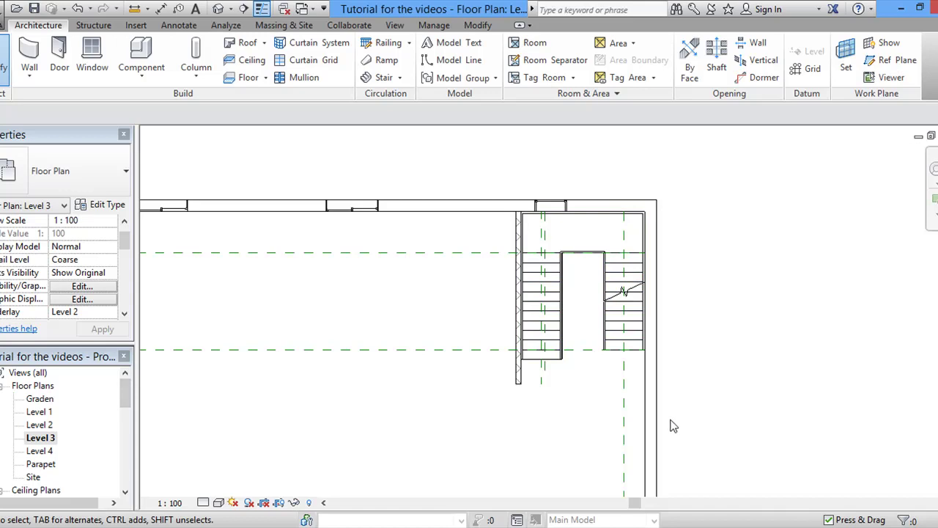
left_click(611, 415)
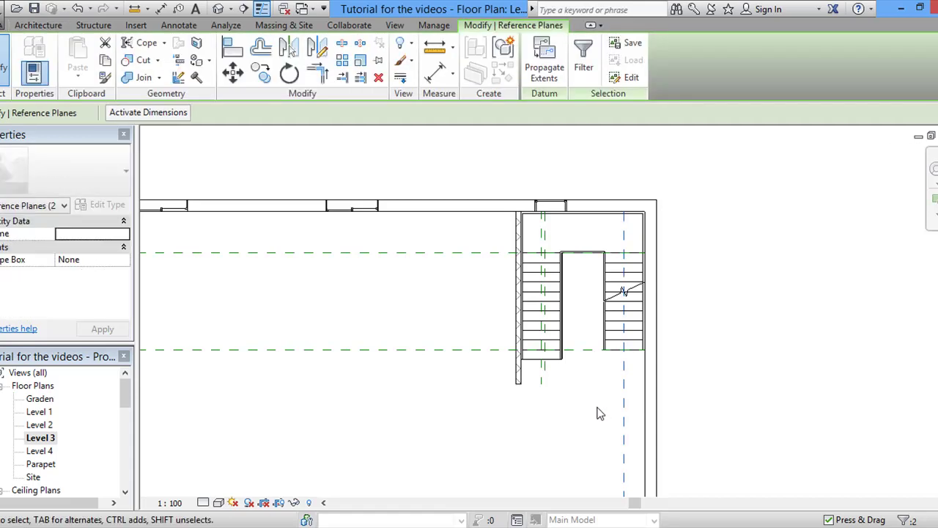
key("Delete")
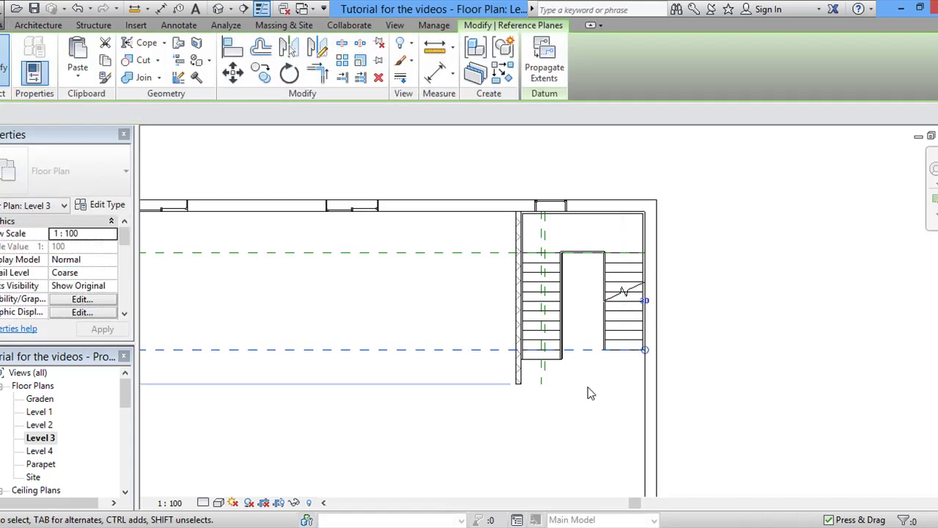
left_click(543, 375)
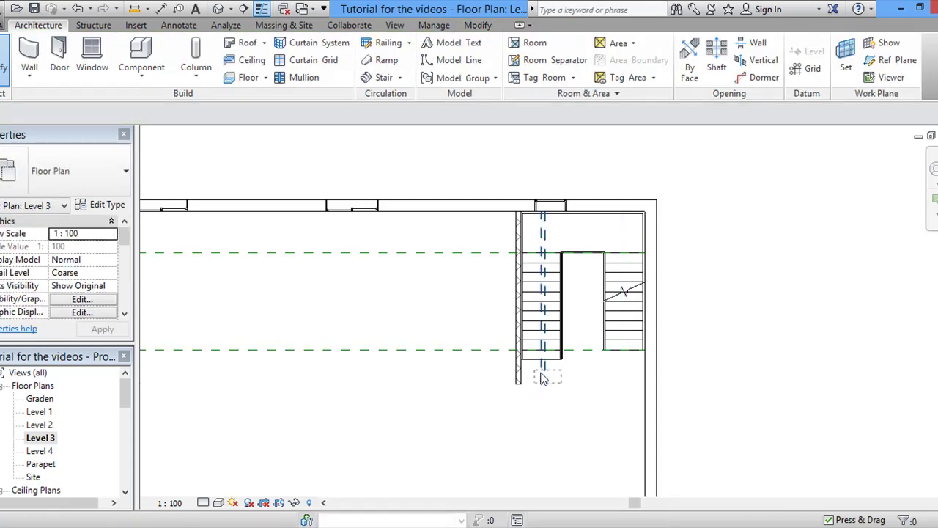
key("Delete")
left_click_drag(457, 376, 390, 254)
key("Delete")
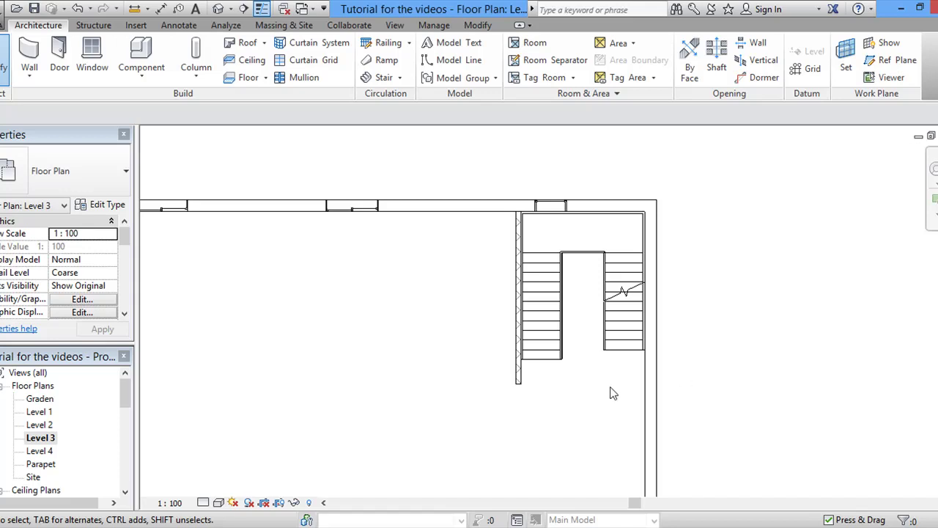
Return to the {3D} view of the building
left_click_drag(124, 392, 125, 418)
left_click_drag(122, 419, 125, 453)
double_click(34, 463)
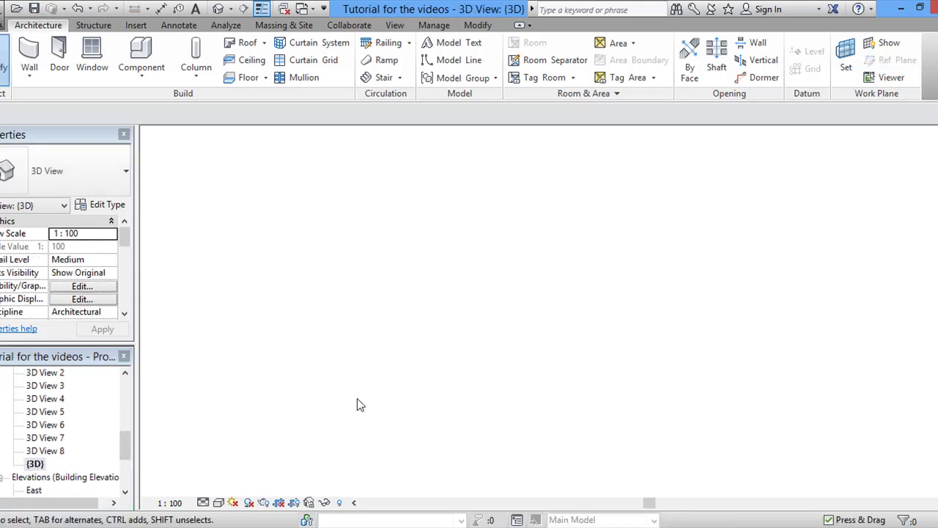